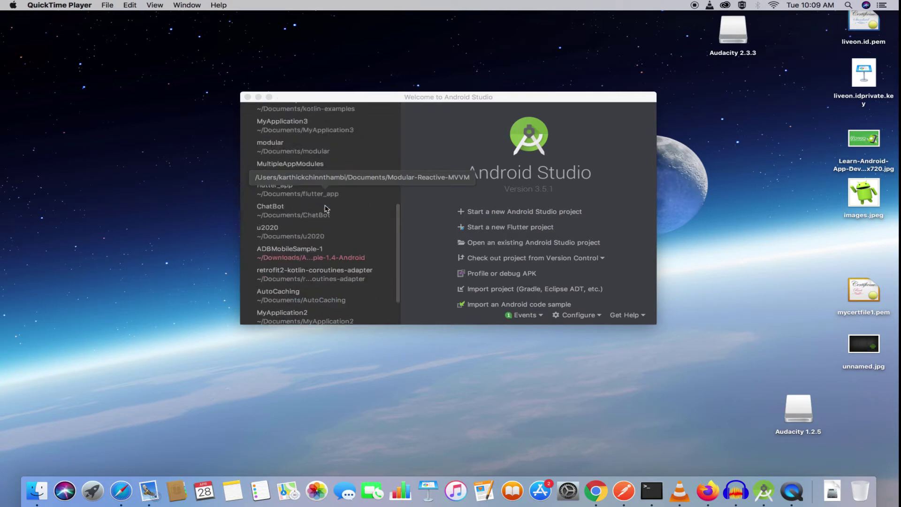
# Start a new Android Studio project and look through the Wear OS, TV and Android Auto templates before returning to Phone and Tablet.
pyautogui.scroll(10, 326, 209)
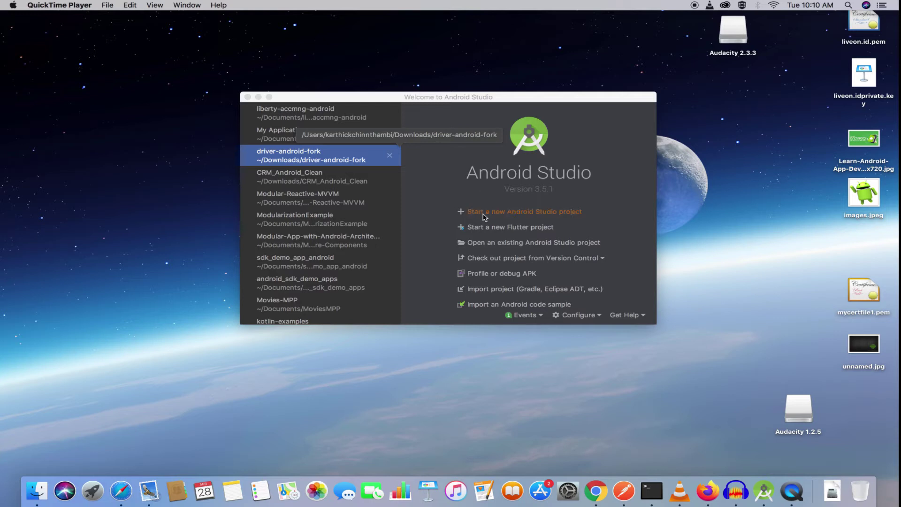
pyautogui.click(511, 216)
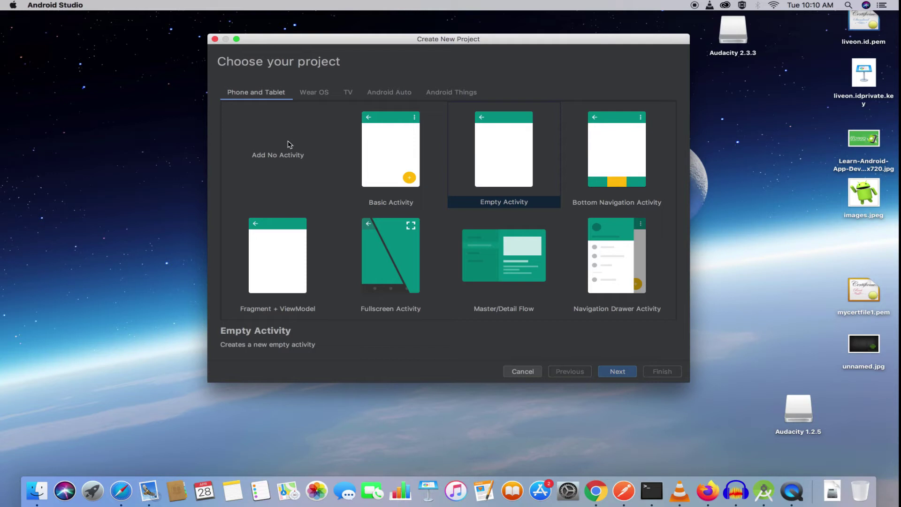
pyautogui.click(315, 99)
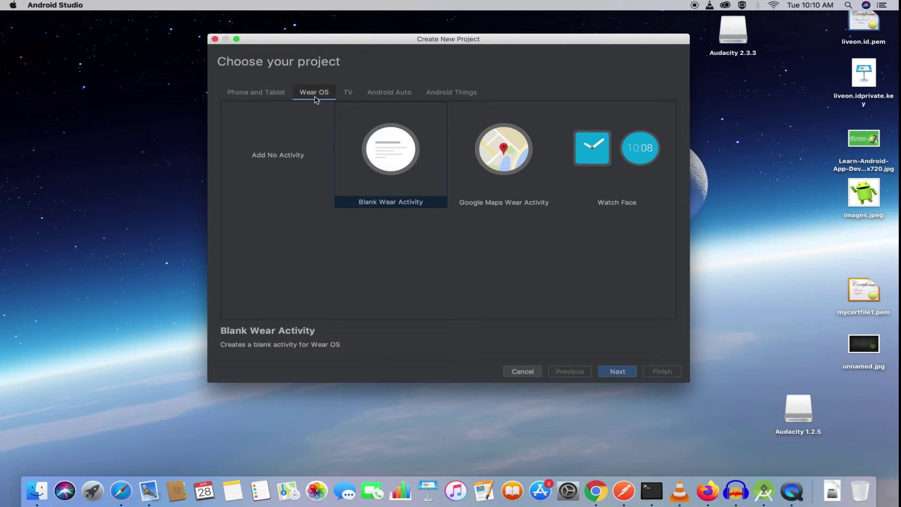
pyautogui.click(349, 96)
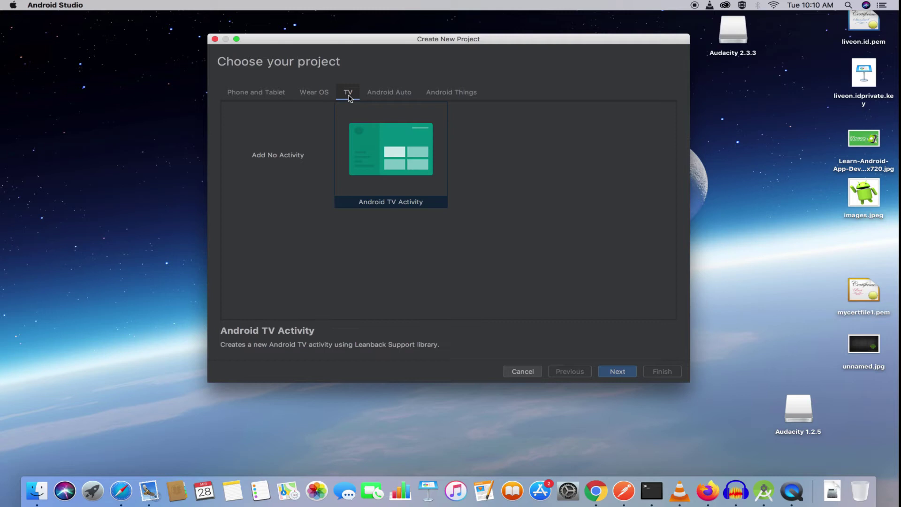
pyautogui.click(380, 96)
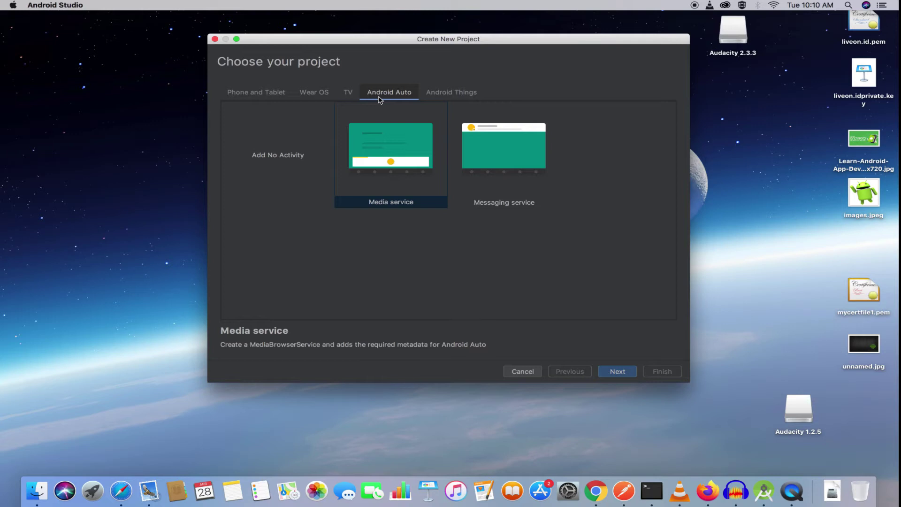
pyautogui.click(349, 94)
pyautogui.click(332, 94)
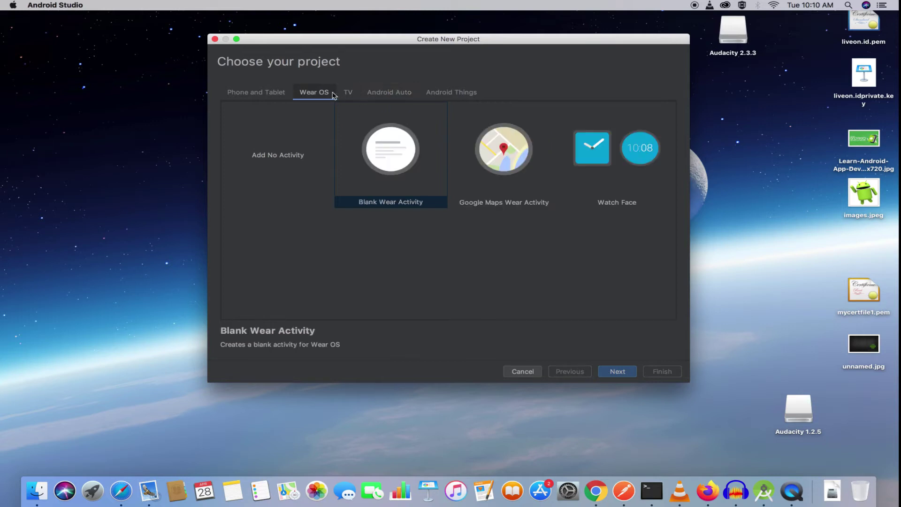
pyautogui.click(276, 92)
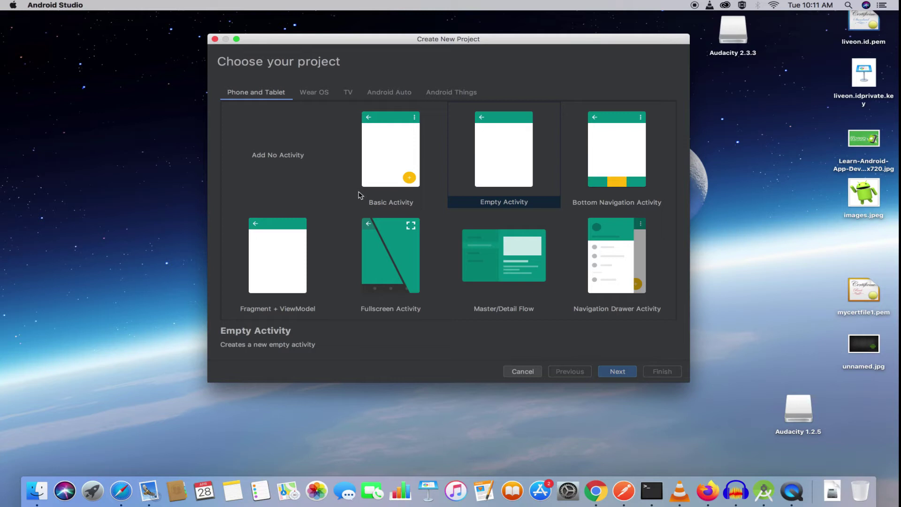
# Examine the Phone and Tablet activity templates, including Basic, Bottom Navigation, Fragment + ViewModel, Master/Detail Flow and Navigation Drawer.
pyautogui.click(379, 172)
pyautogui.click(509, 171)
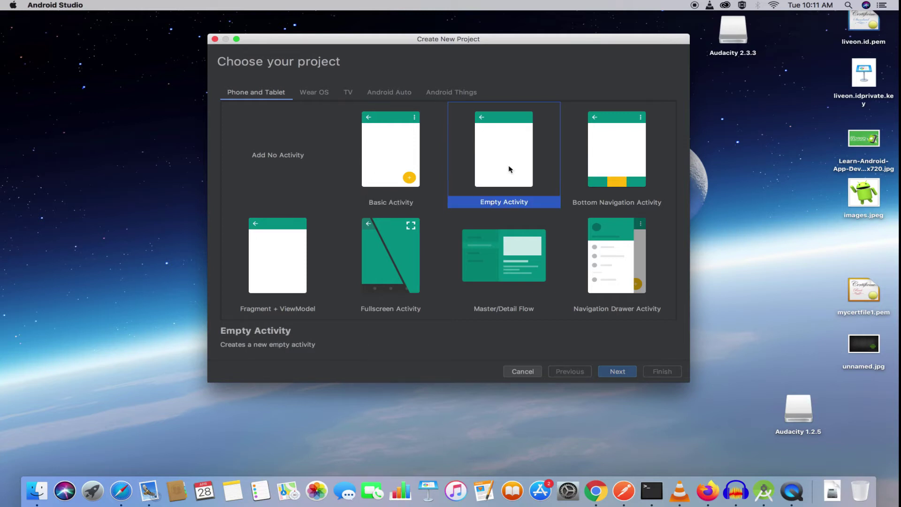
pyautogui.click(379, 171)
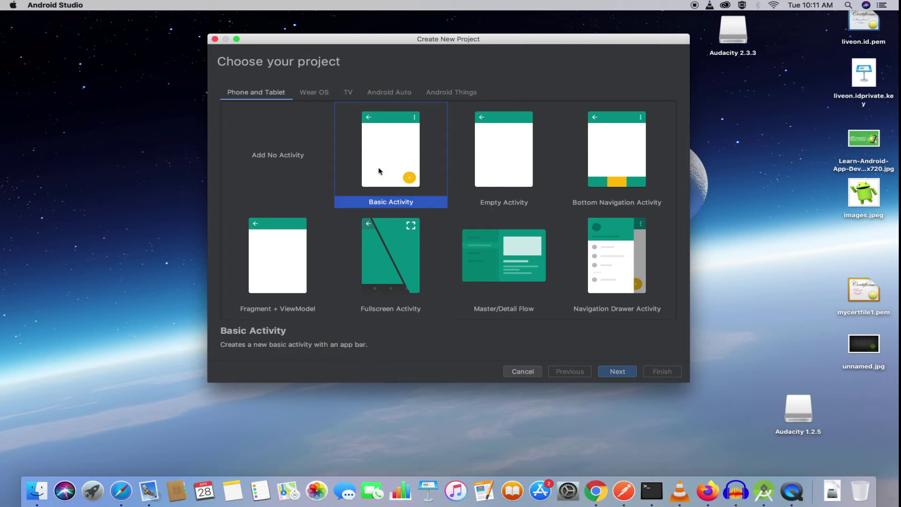
pyautogui.click(479, 173)
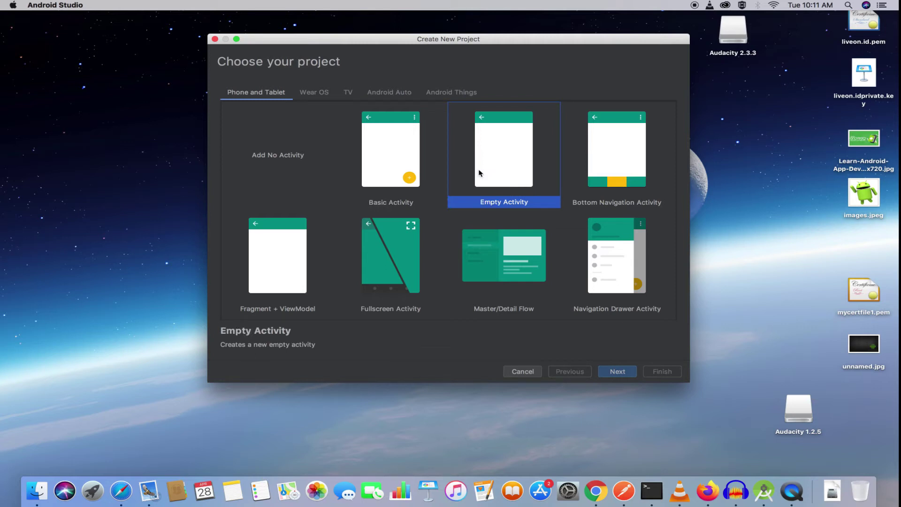
pyautogui.click(600, 147)
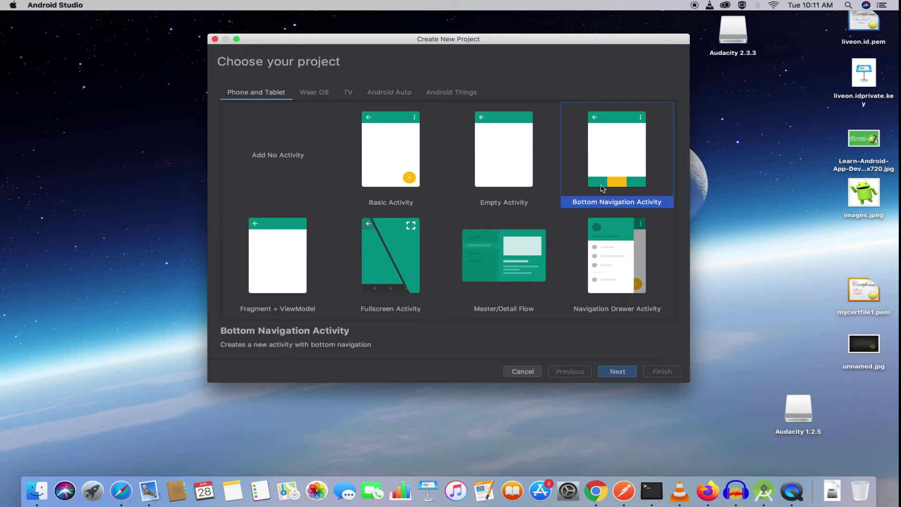
pyautogui.click(542, 194)
pyautogui.click(589, 194)
pyautogui.click(277, 289)
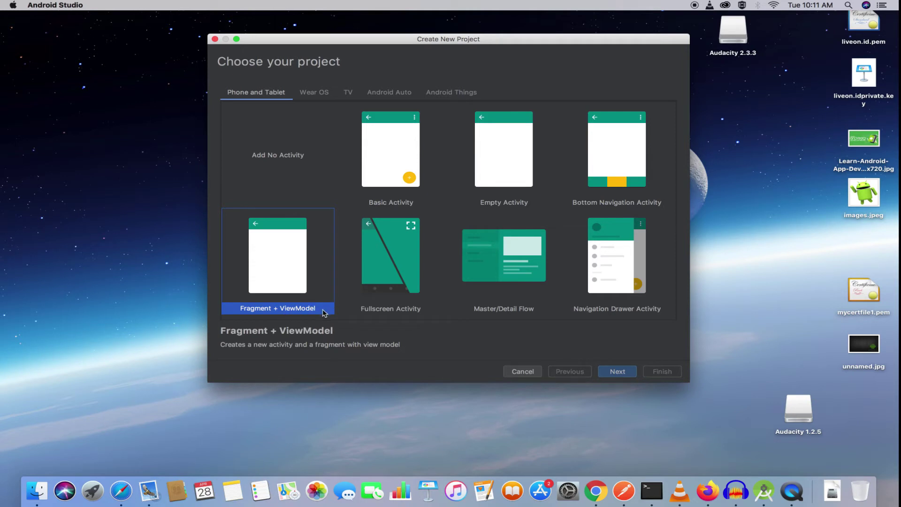
pyautogui.click(518, 313)
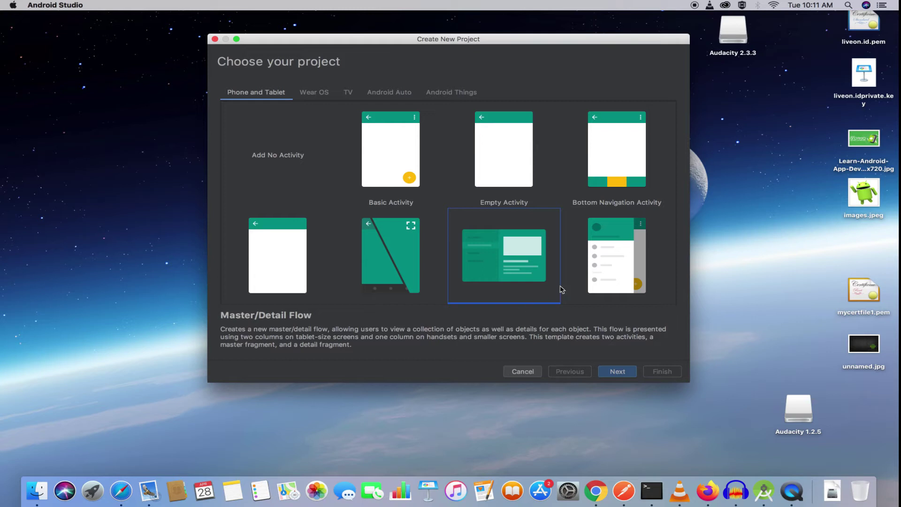
pyautogui.click(599, 283)
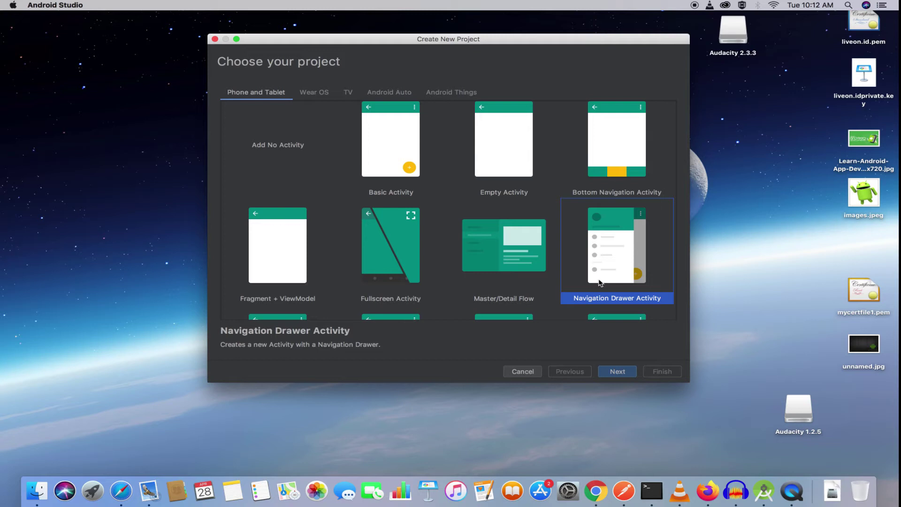
pyautogui.scroll(-5, 534, 256)
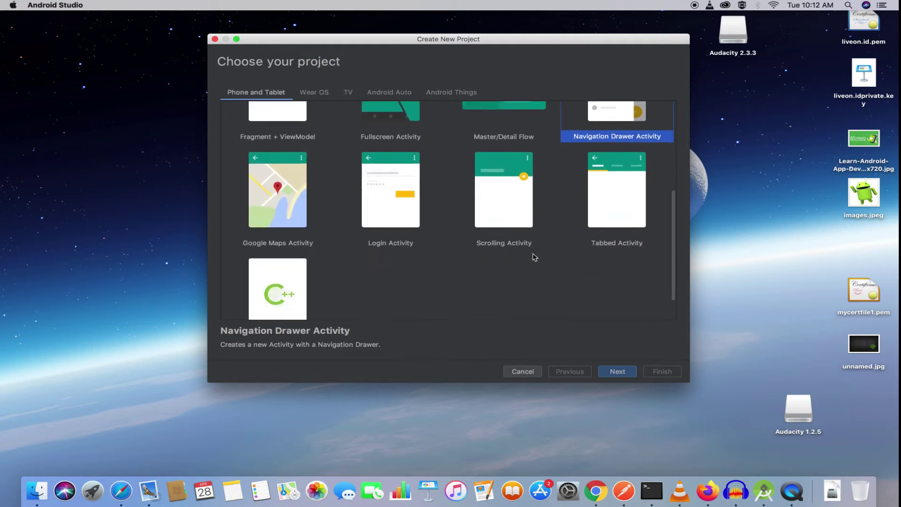
pyautogui.scroll(5, 534, 257)
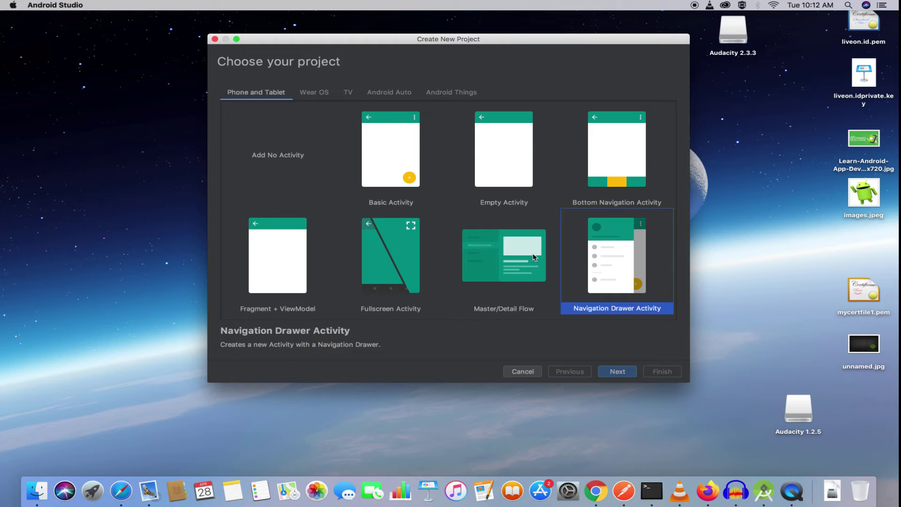
# Choose the Empty Activity template for the project and name the application Android Tech.
pyautogui.click(499, 170)
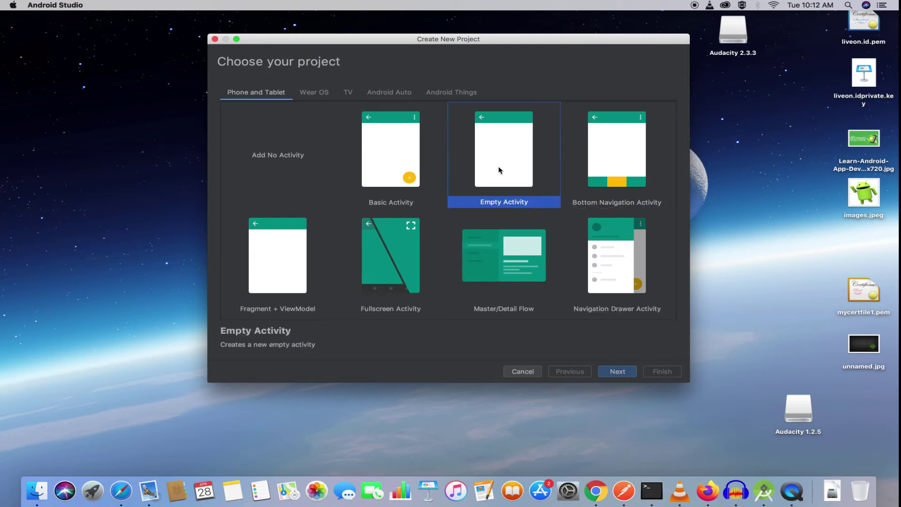
pyautogui.click(619, 373)
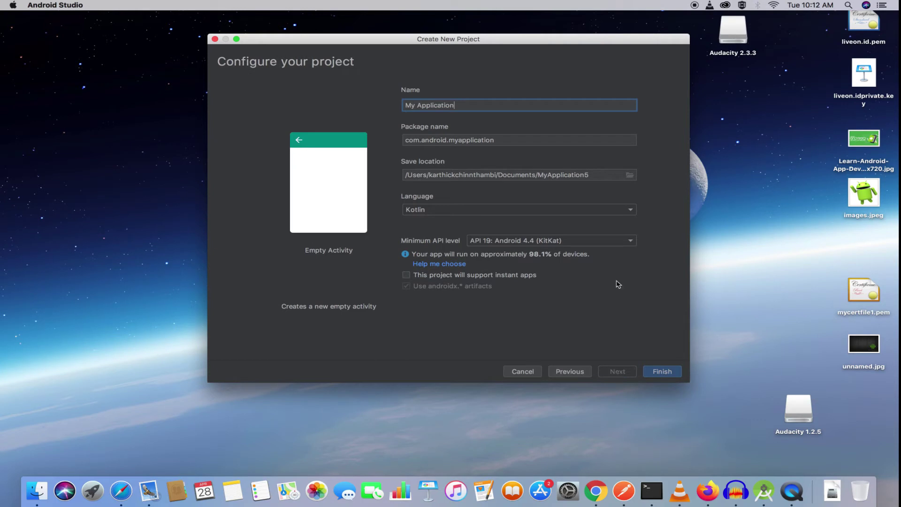
pyautogui.hotkey('alt', 'shift', 'Left')
pyautogui.hotkey('alt', 'shift', 'Left')
pyautogui.press('BackSpace')
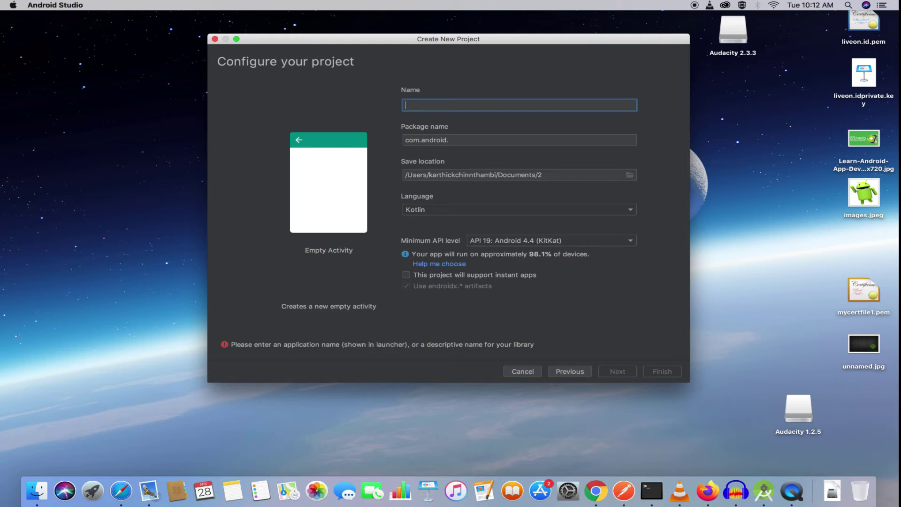
pyautogui.write('ANDR')
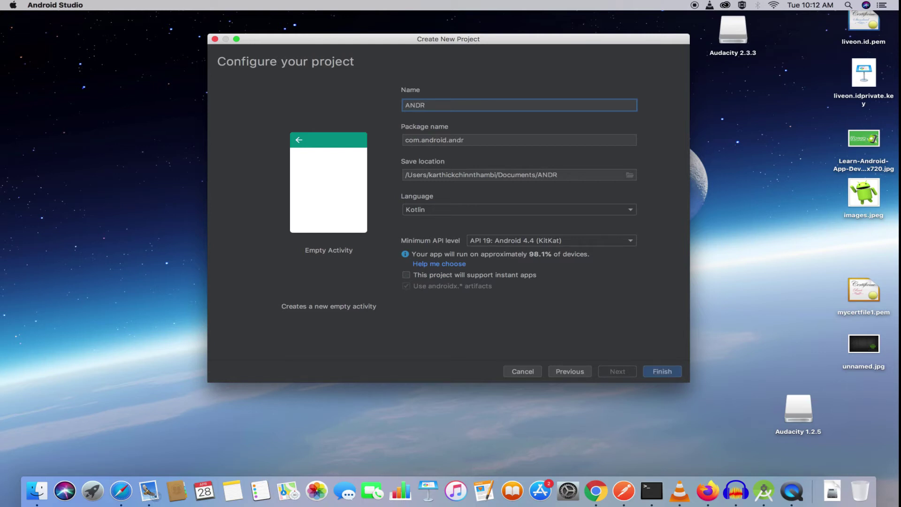
pyautogui.press('BackSpace')
pyautogui.press('BackSpace')
pyautogui.press('BackSpace')
pyautogui.write('ndroid Tech')
# Change the package name to com.androidlearn.androidtech.
pyautogui.tripleClick(431, 140)
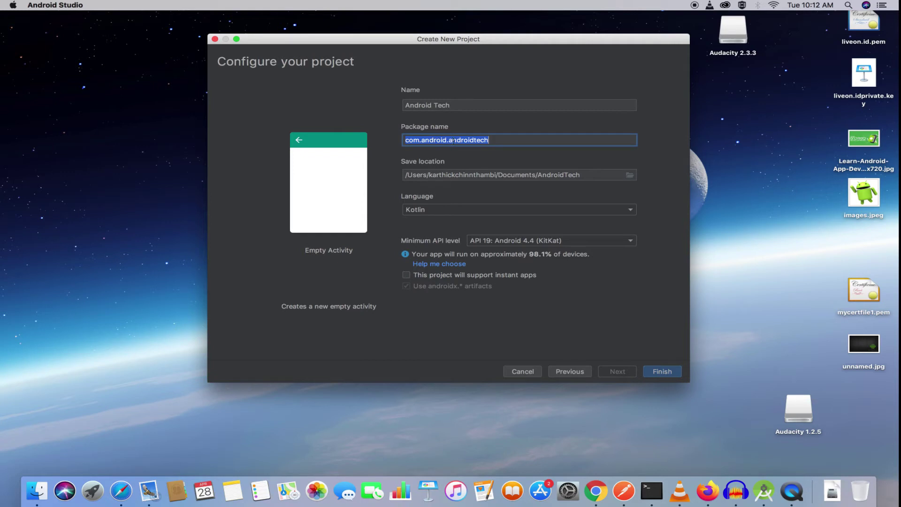
pyautogui.click(510, 139)
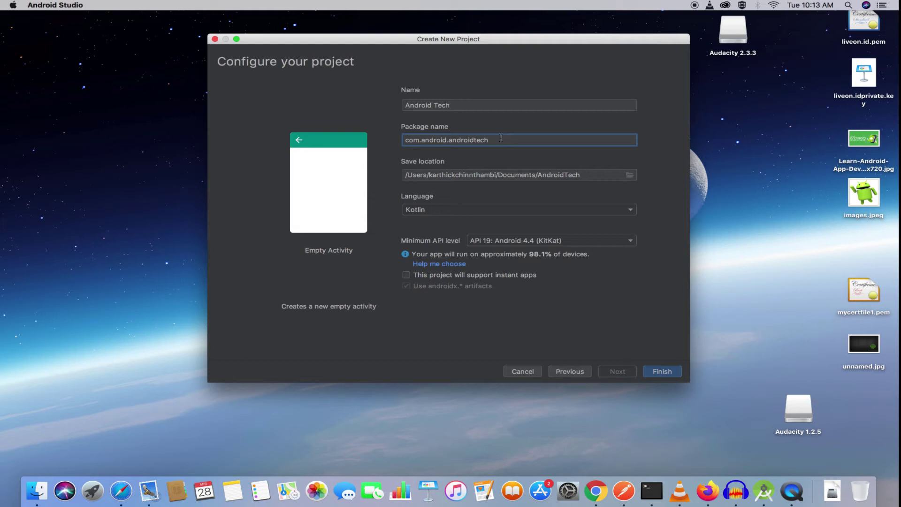
pyautogui.moveTo(490, 140); pyautogui.dragTo(450, 141)
pyautogui.click(446, 141)
pyautogui.write('t')
pyautogui.press('BackSpace')
pyautogui.write('learn')
# Check the save location and choose Kotlin as the project's programming language.
pyautogui.tripleClick(478, 174)
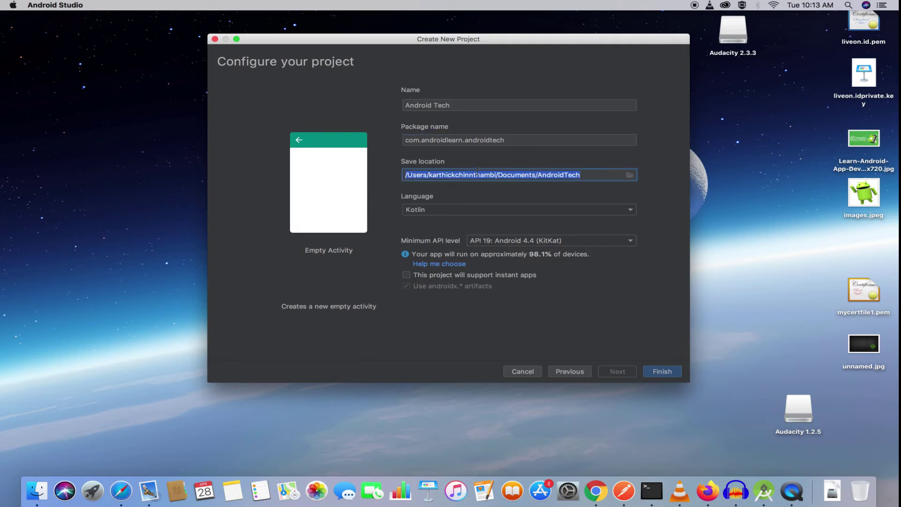
pyautogui.click(445, 212)
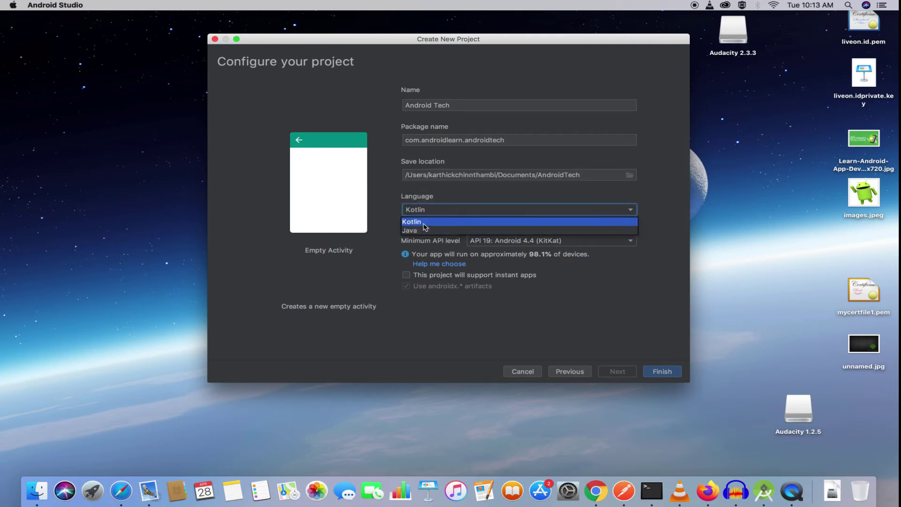
pyautogui.click(428, 221)
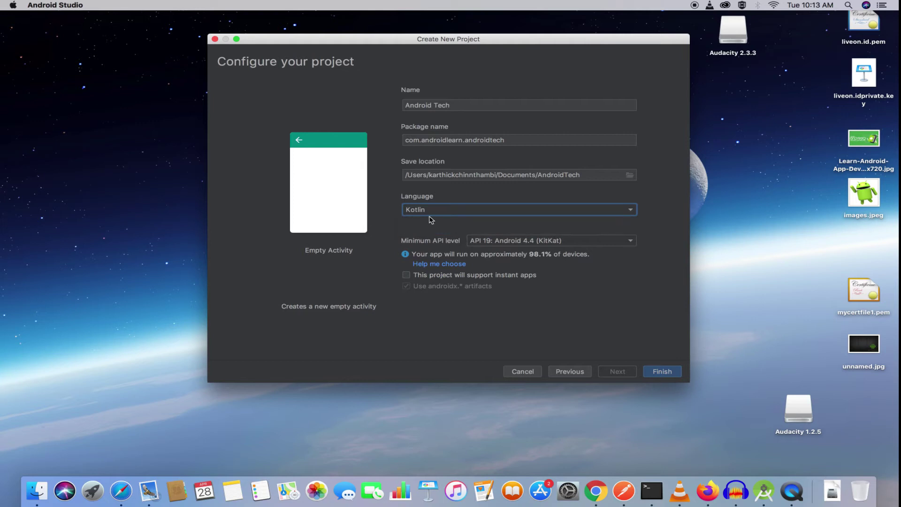
pyautogui.click(430, 213)
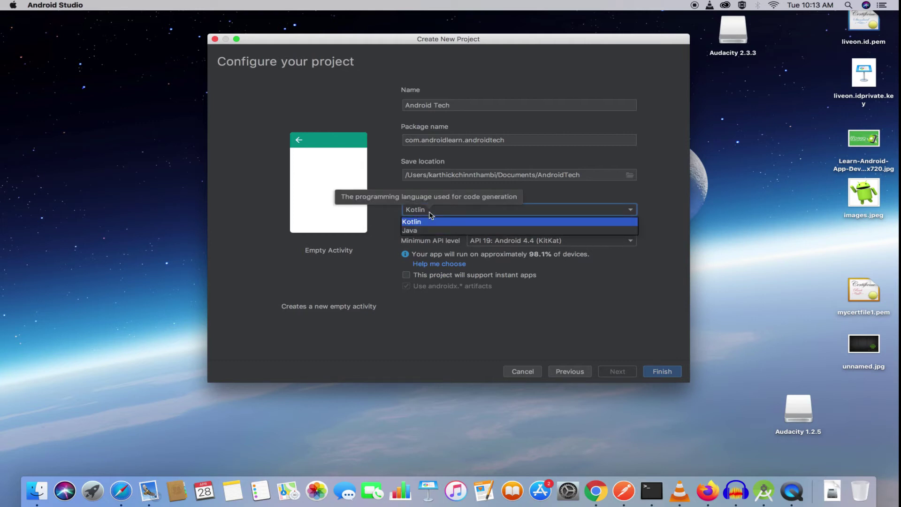
pyautogui.click(429, 221)
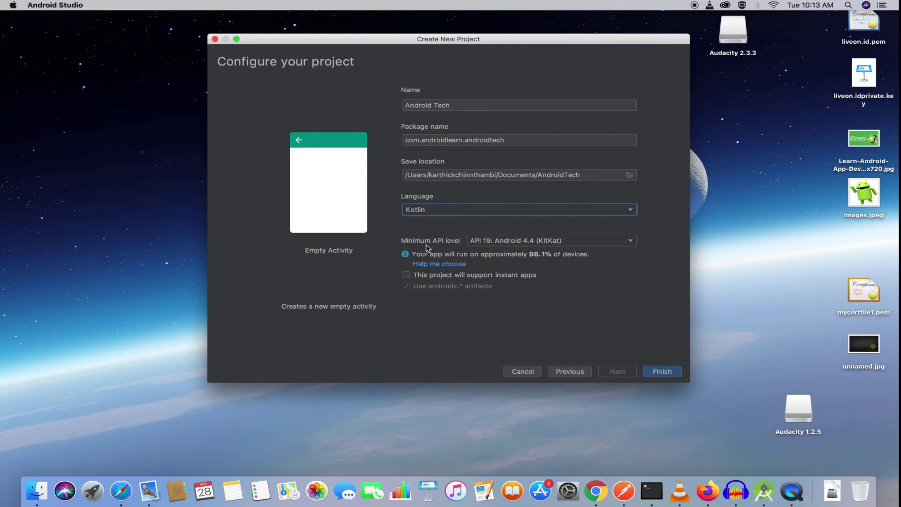
# Review the available minimum API levels and select API 19: Android 4.4 (KitKat).
pyautogui.click(490, 242)
pyautogui.scroll(-2, 496, 288)
pyautogui.scroll(3, 496, 288)
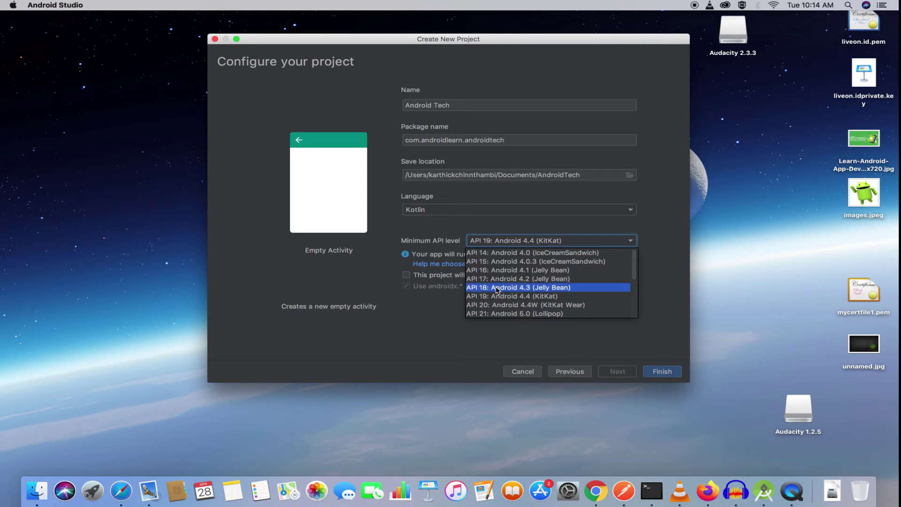
pyautogui.click(499, 295)
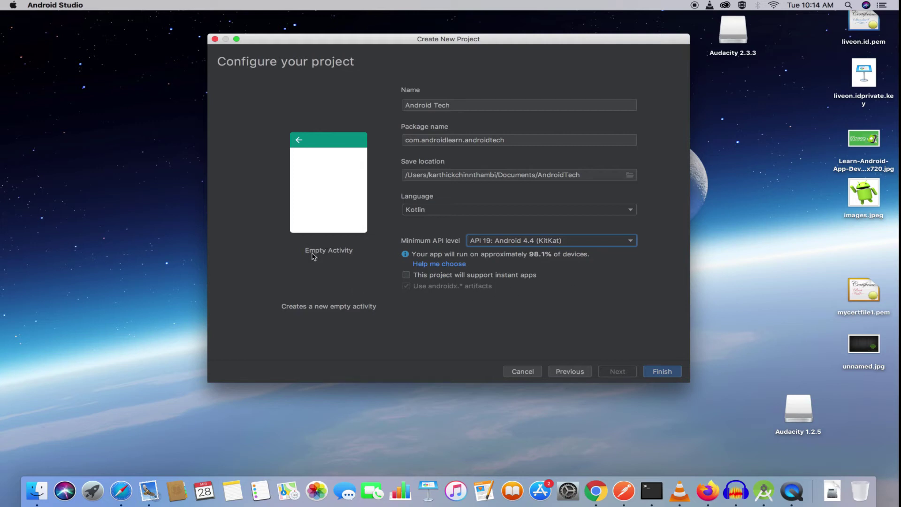
# Finish creating the Android Tech project and dismiss the Tip of the Day once it opens.
pyautogui.click(659, 373)
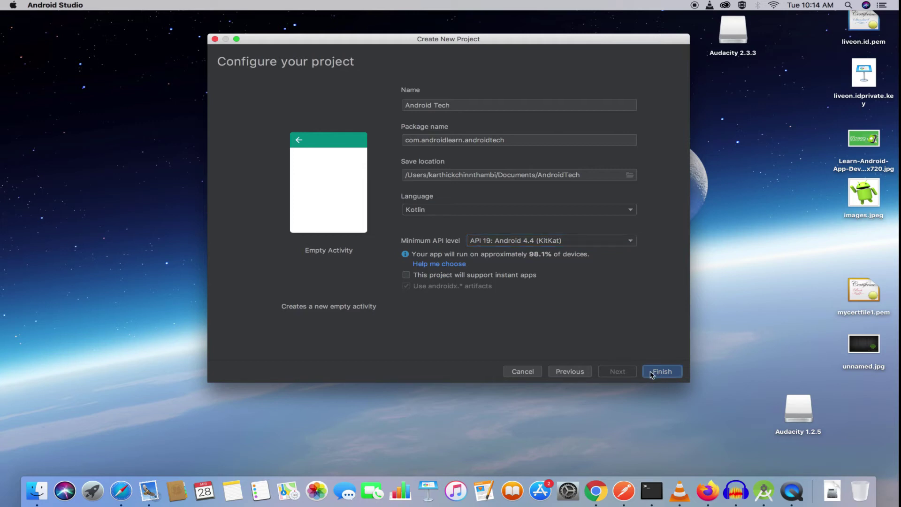
pyautogui.click(651, 374)
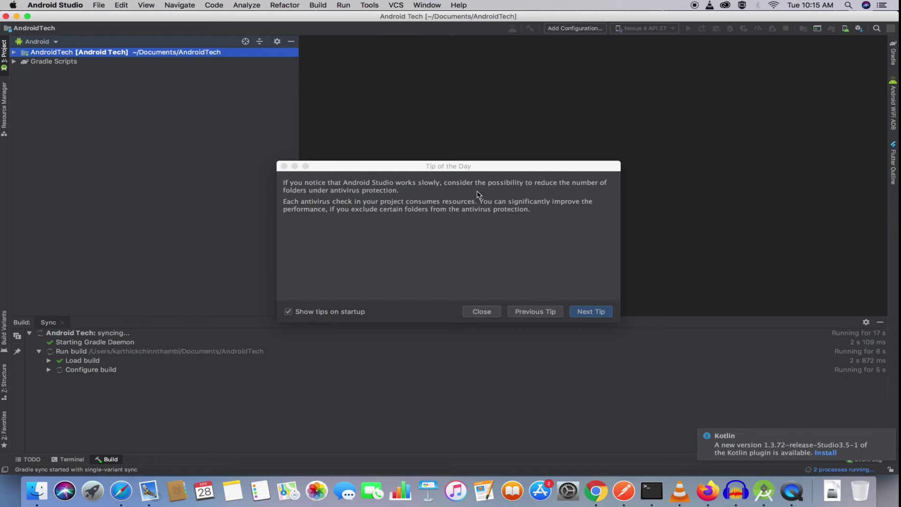
pyautogui.click(483, 314)
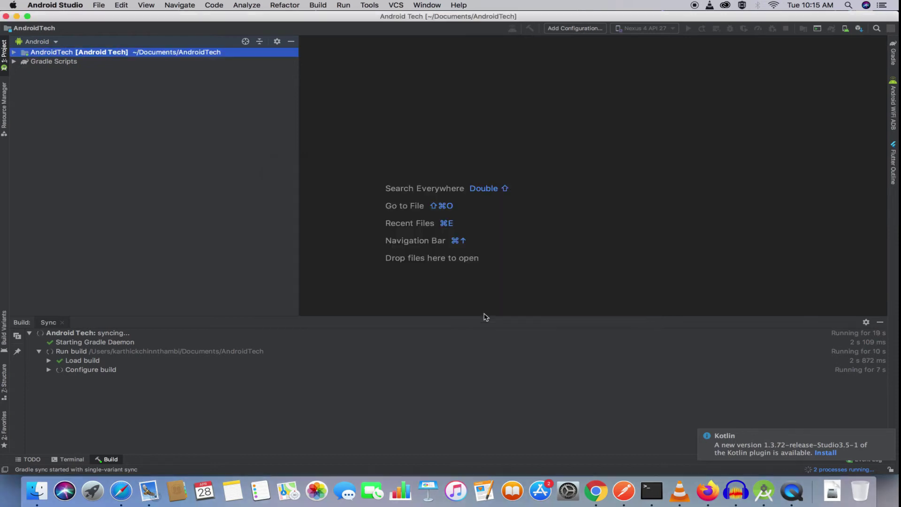